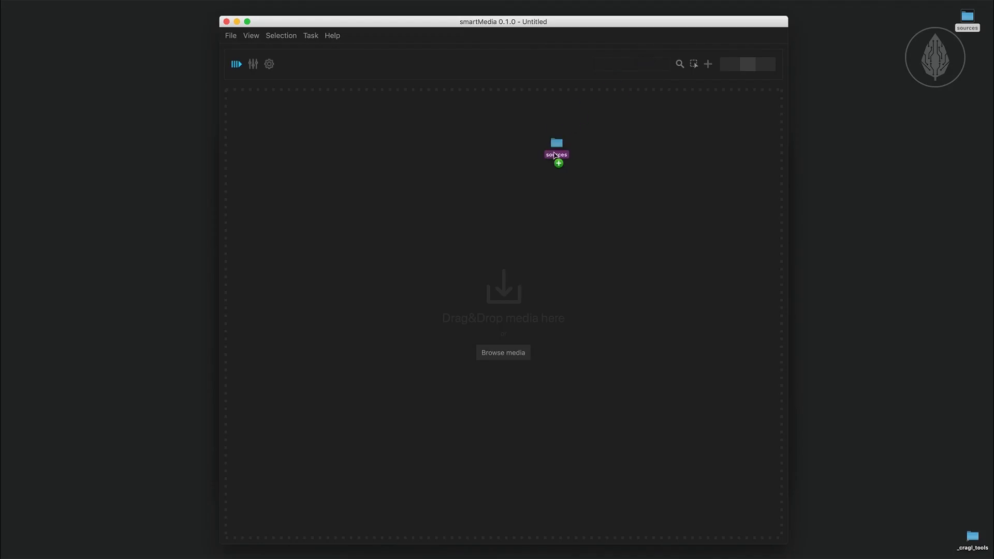
Ingest the sources folder's media and shrink the thumbnail size until thumbnails disappear
left_click_drag(555, 148, 556, 159)
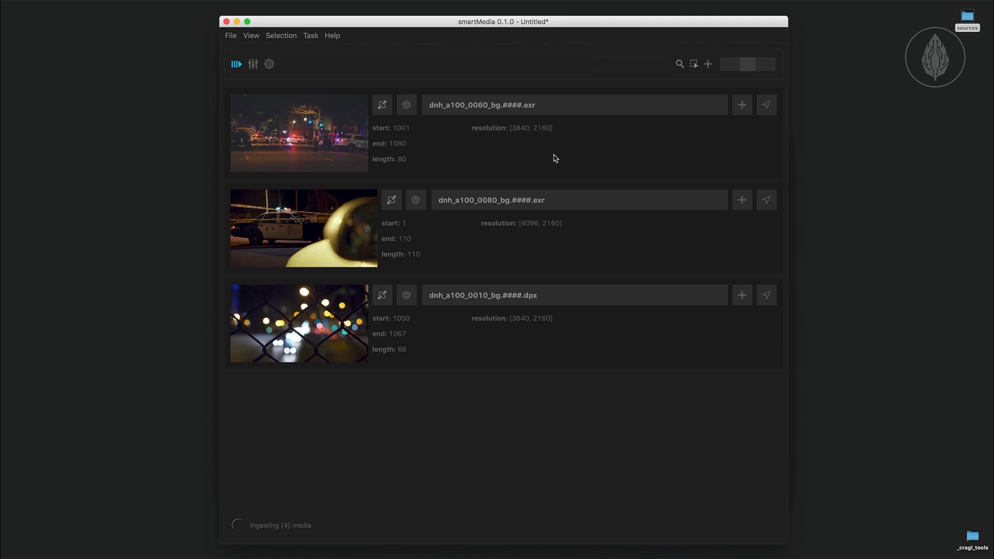
mouse_move(750, 65)
left_mouse_down()
mouse_move(719, 65)
mouse_move(764, 66)
left_mouse_up()
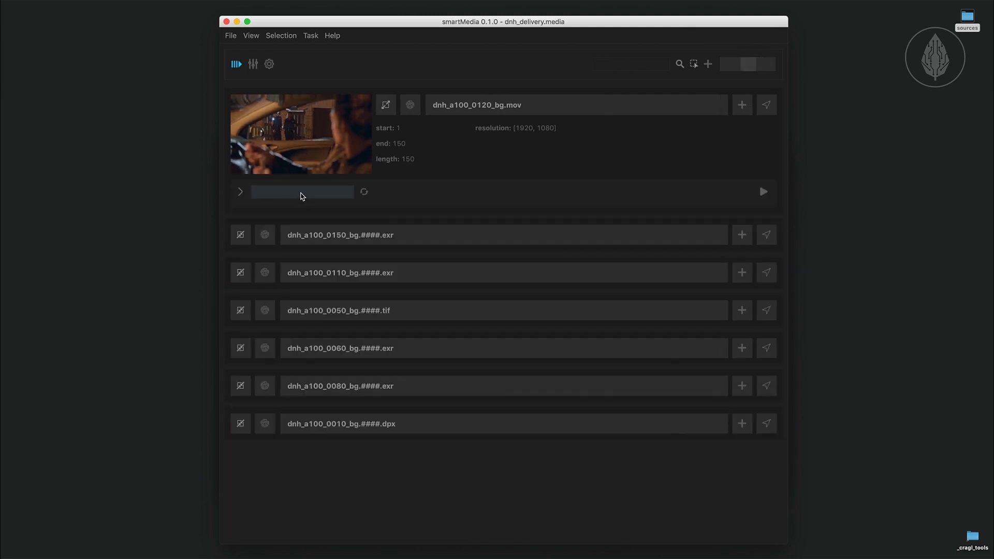
Assign proxy_jpg_halfres to dnh_a100_0120_bg.mov, render it, and reveal the output folder
left_click(302, 195)
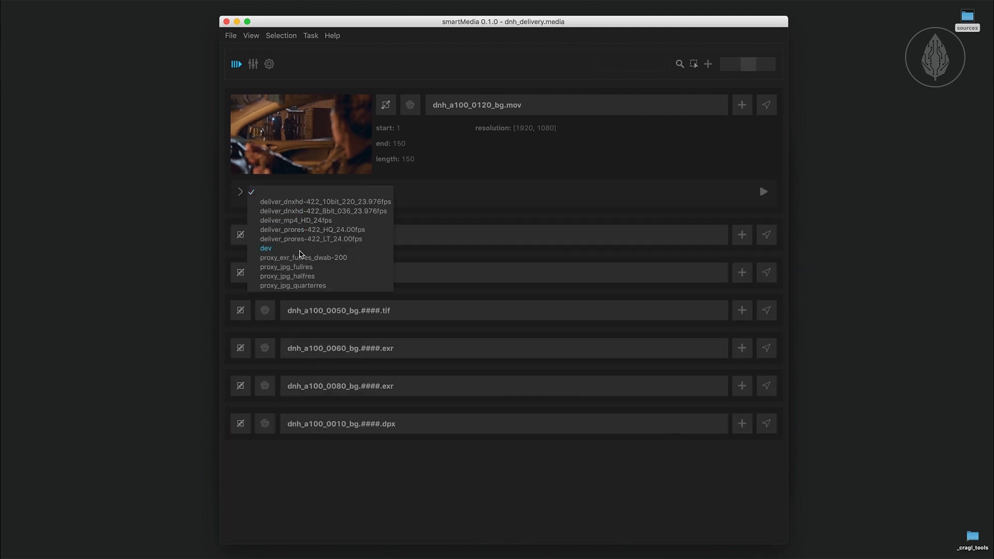
left_click(286, 276)
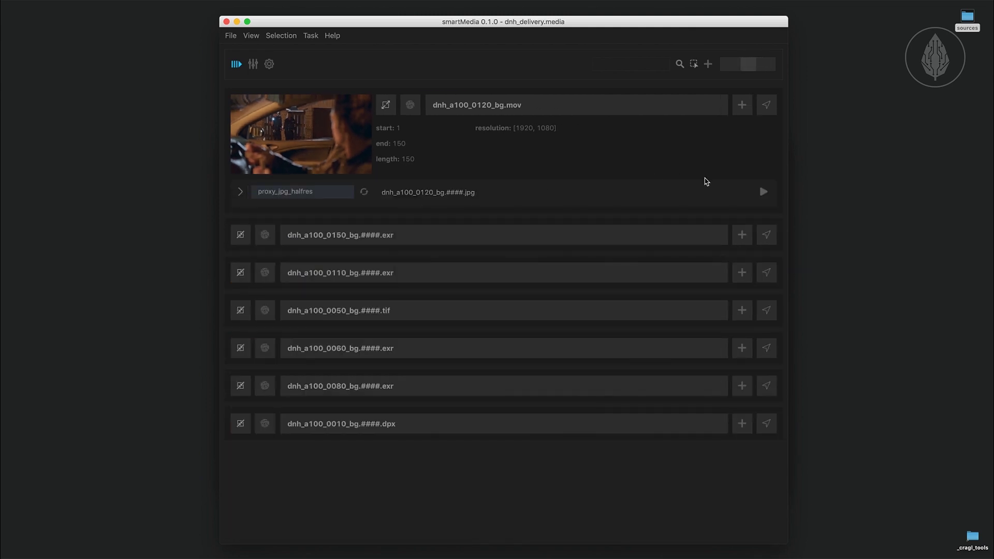
left_click(762, 192)
left_click(729, 191)
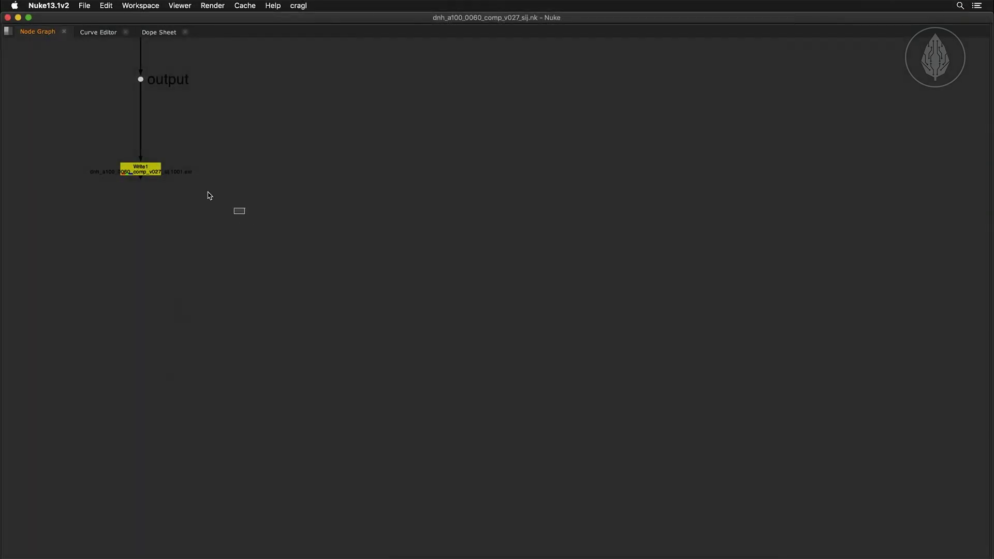
Send the selected Nuke Write node to smartMedia and expand its delivery task details
left_click(299, 5)
left_click(458, 178)
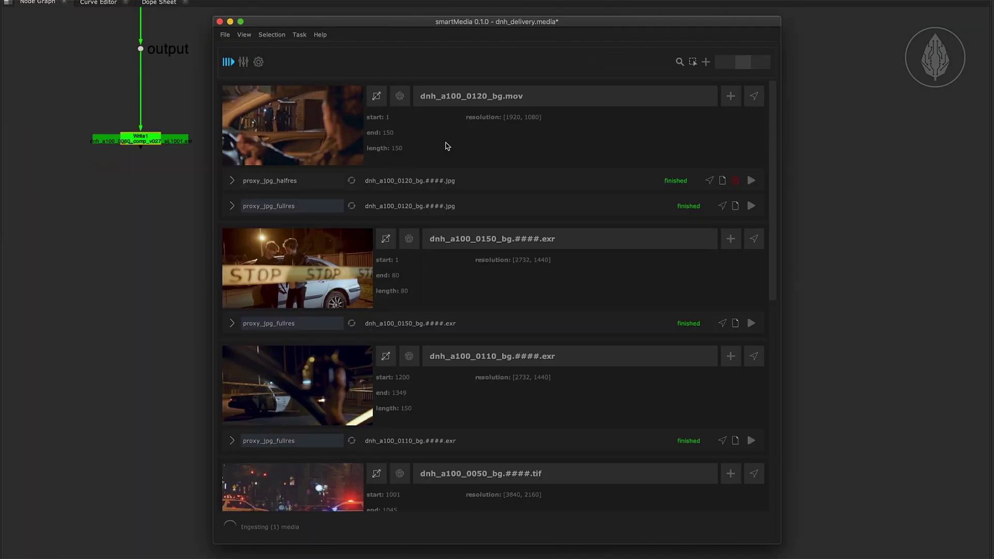
left_click(730, 96)
Hide source path, target path and preset info in the task details layout
right_click(400, 214)
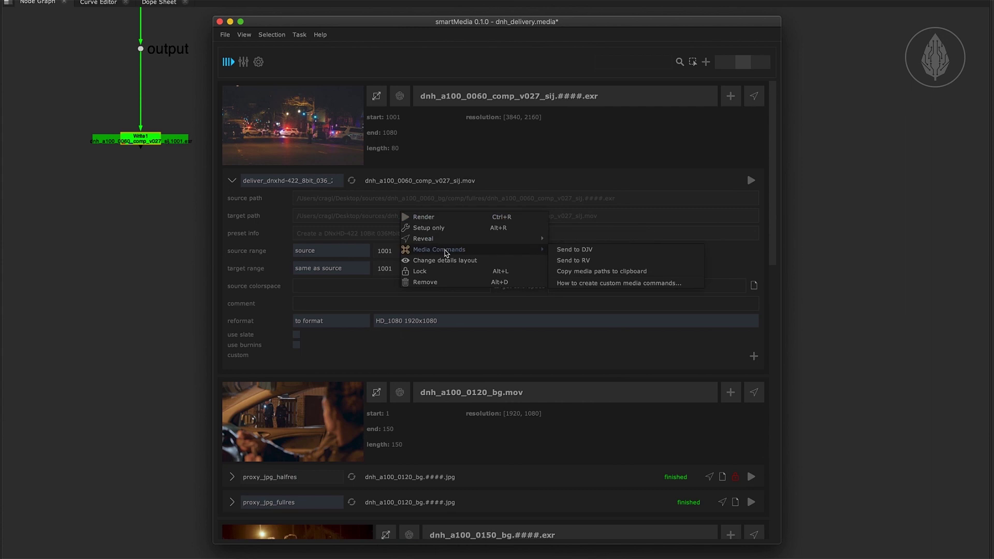
left_click(447, 261)
left_click_drag(430, 93, 668, 88)
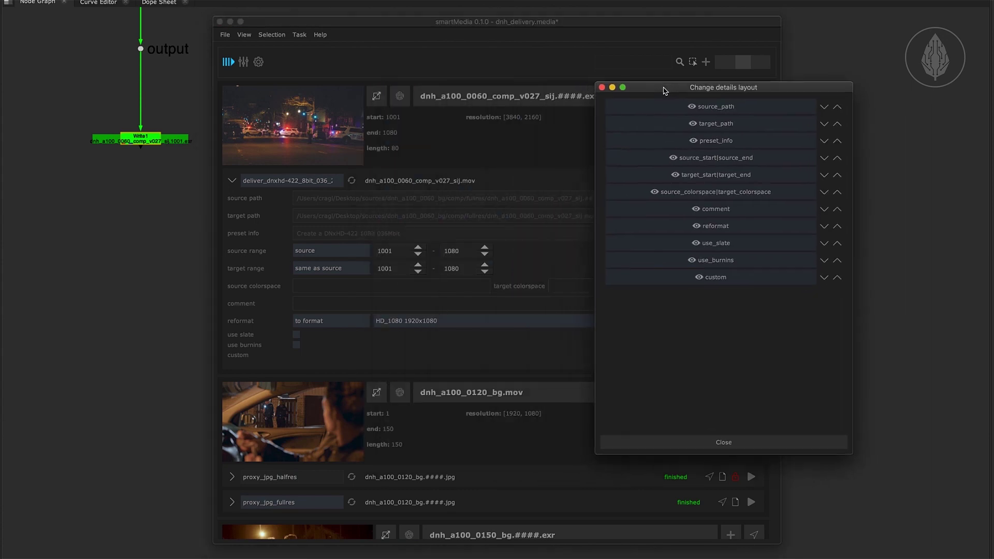
left_click(696, 103)
left_click(698, 120)
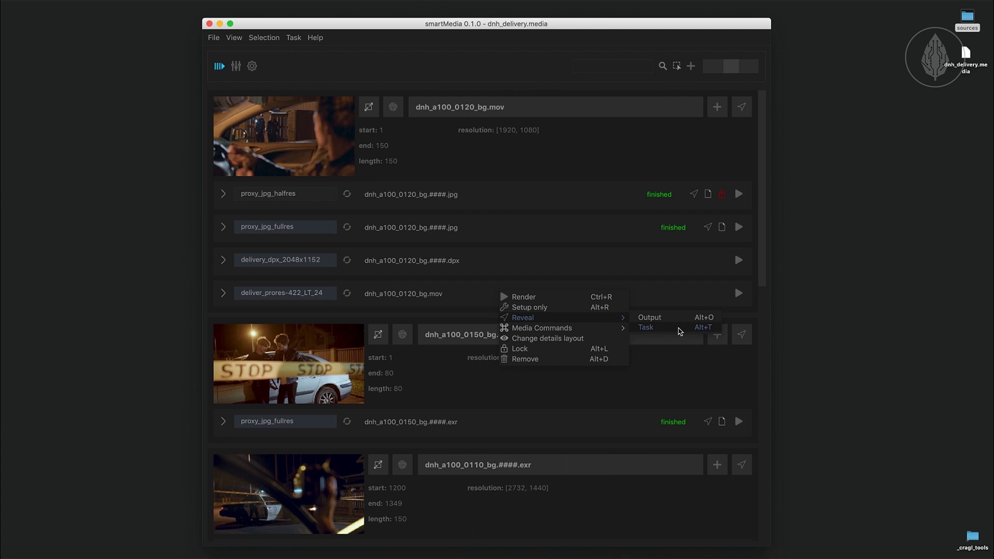
Select all files in the task's render folder; set preset output to dpx, compositing_log colorspace
left_click(664, 328)
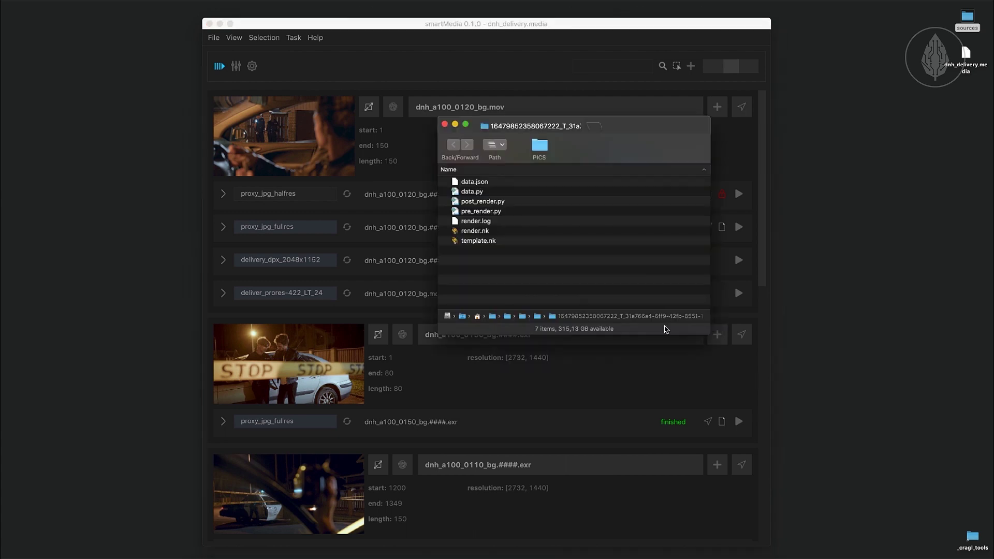
key("ctrl+a")
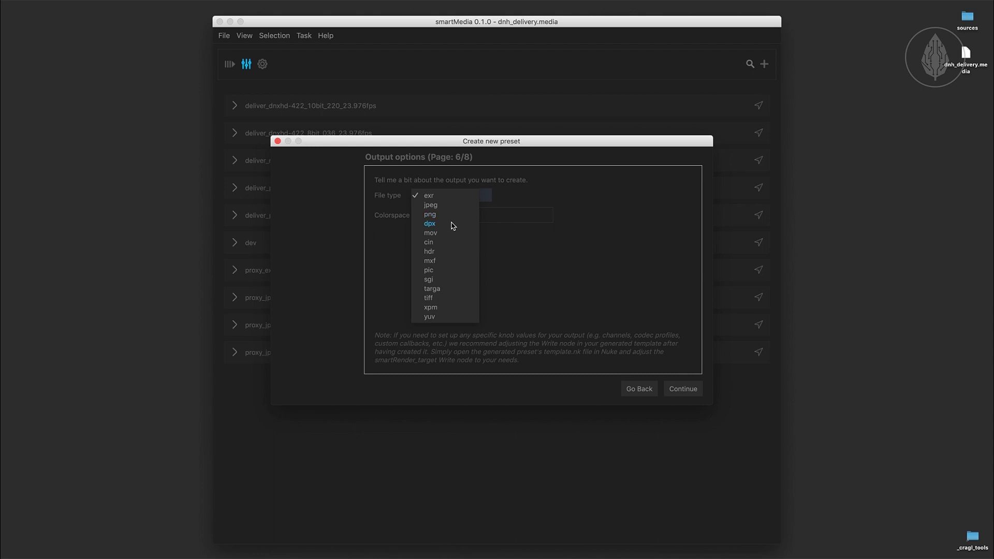
left_click(430, 224)
left_click(461, 215)
type("c")
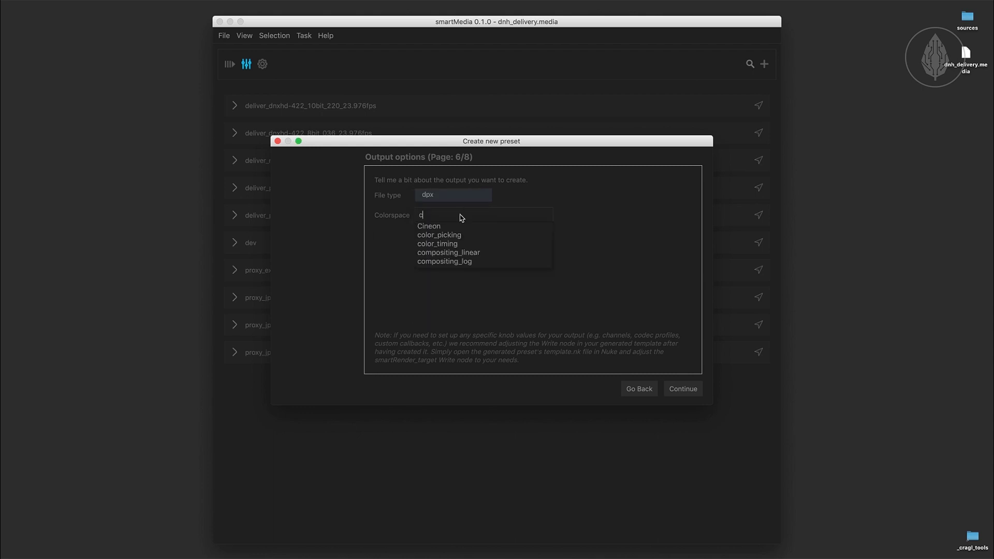
left_click(461, 262)
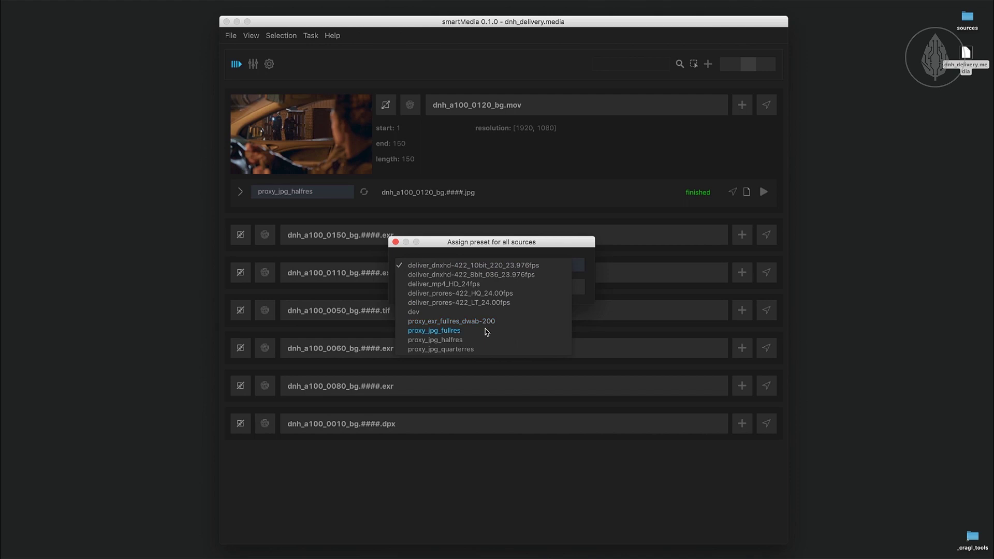
Add a proxy_jpg_fullres task to every source and render the selected tasks
left_click(485, 331)
left_click(458, 291)
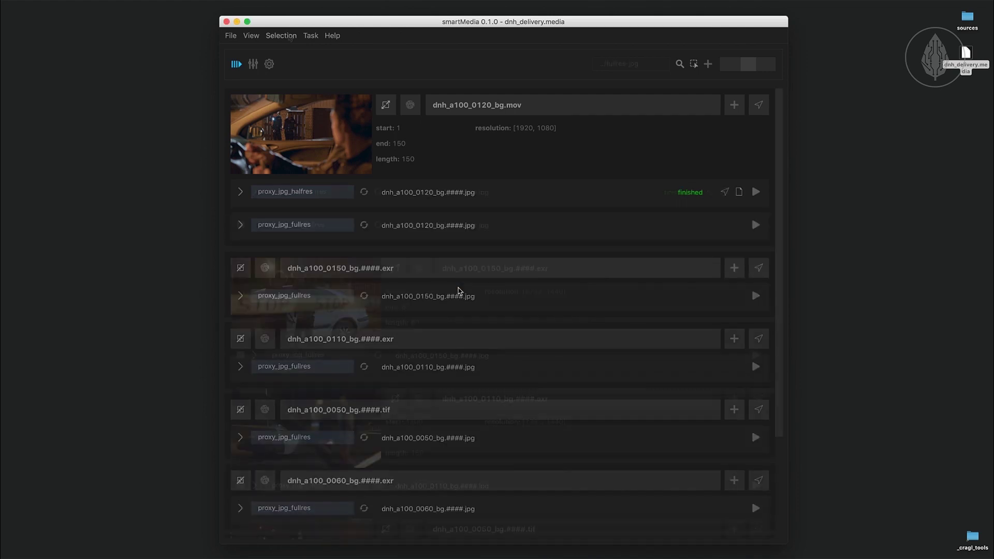
left_click(280, 35)
left_click(302, 102)
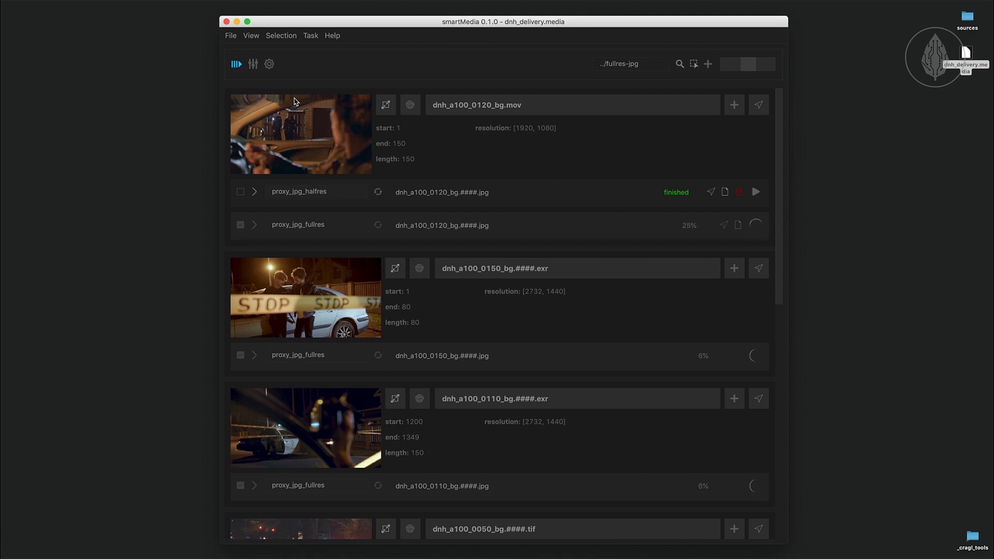
Review the job thumbnail frame options, choose the dnh naming preset, and inspect the extracted show/shot data
left_click(269, 63)
left_click(324, 247)
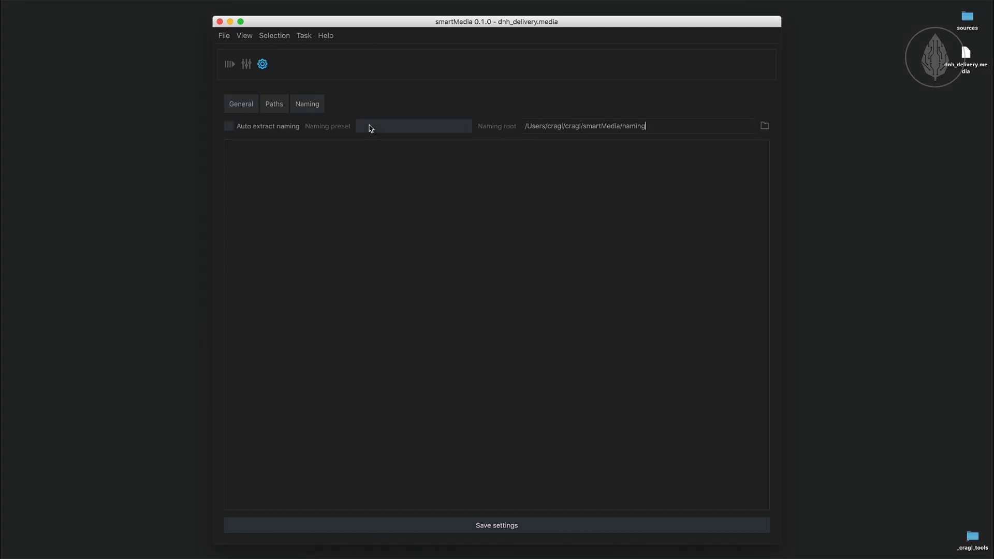
left_click(369, 127)
left_click(373, 151)
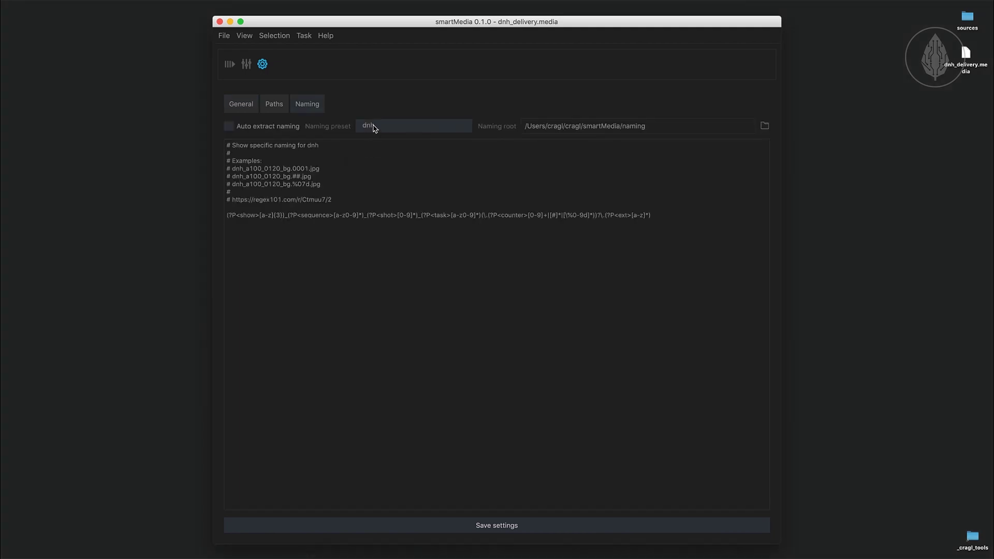
left_click(372, 128)
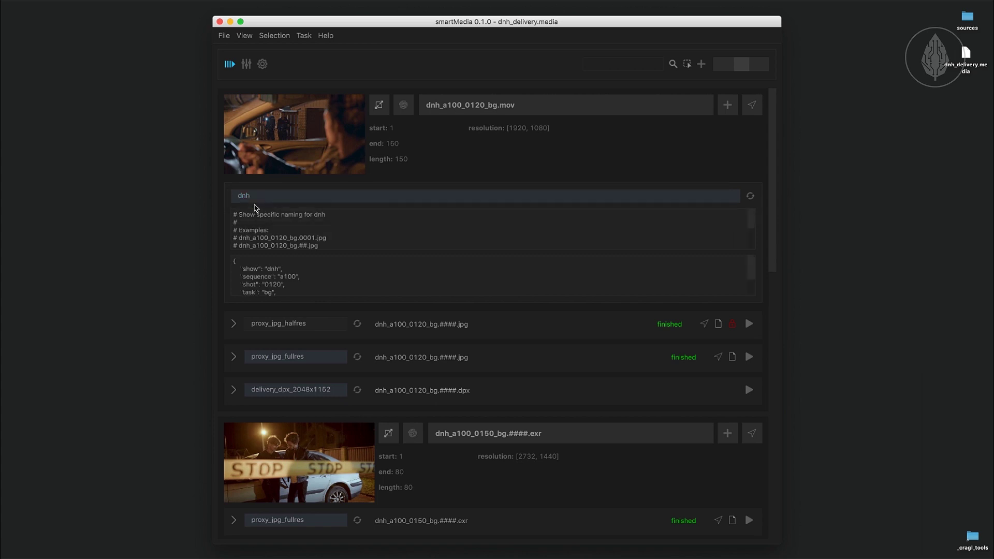
scroll(294, 230, "down", 2)
left_click_drag(233, 243, 643, 243)
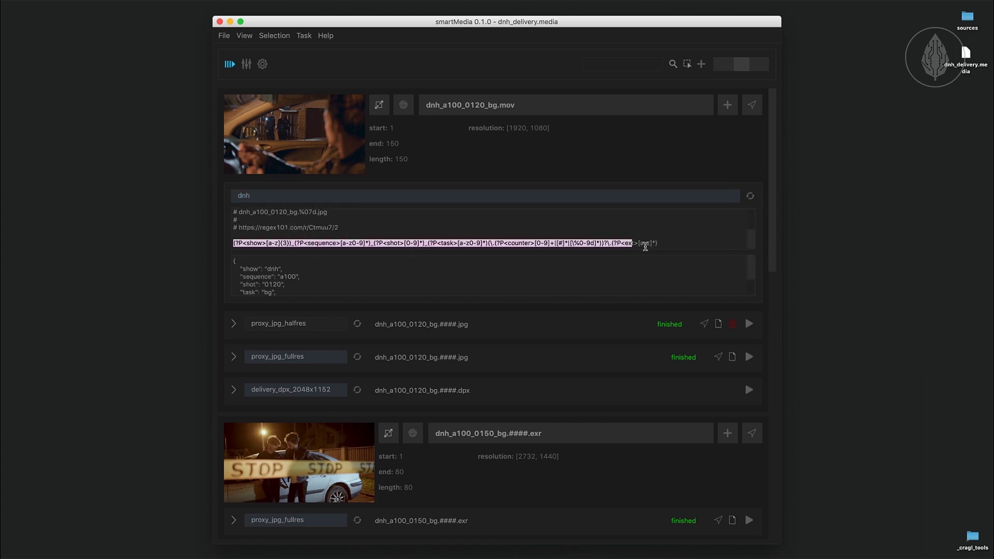
left_click_drag(234, 261, 292, 304)
left_click(277, 271)
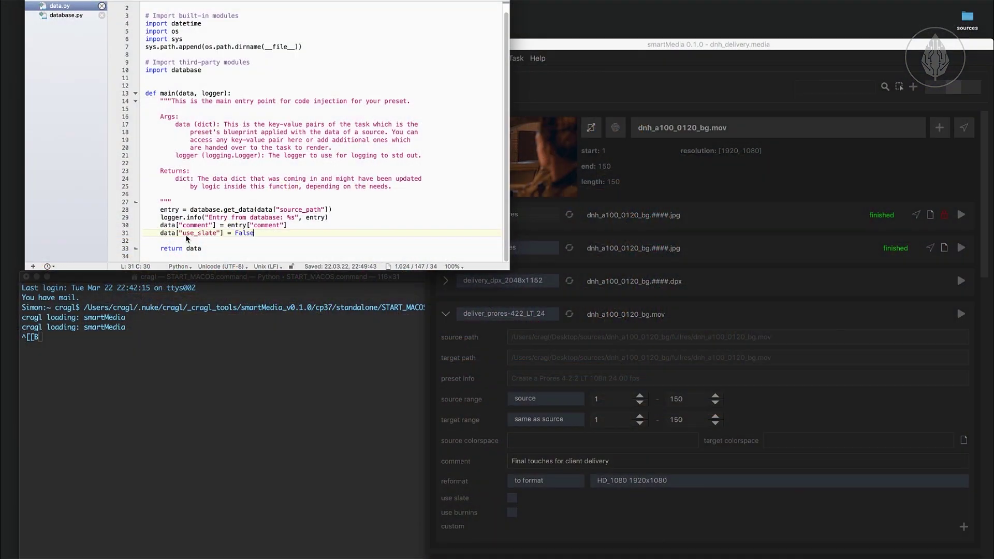
Save the script with use_slate set to False and reapply deliver_prores-422_LT_24
key("ctrl+s")
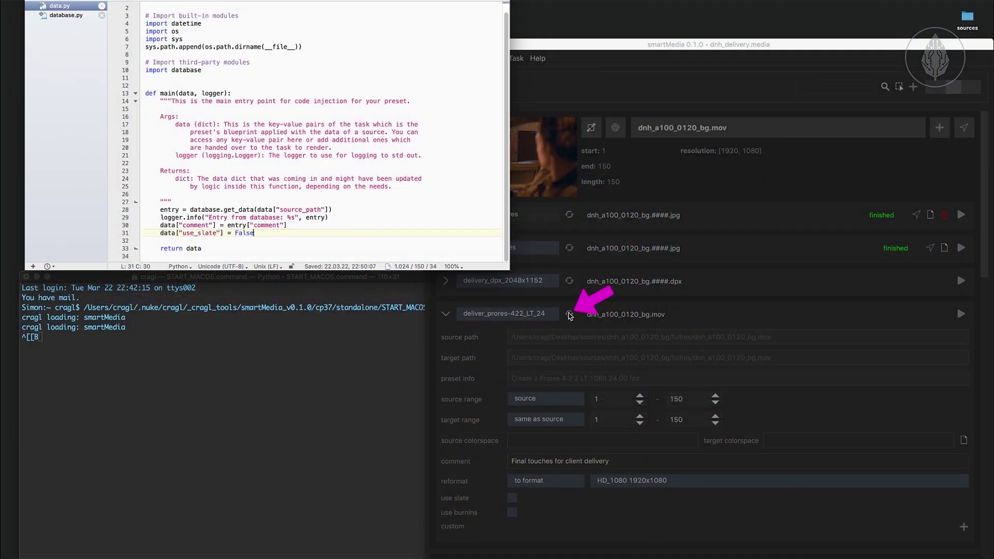
left_click(569, 314)
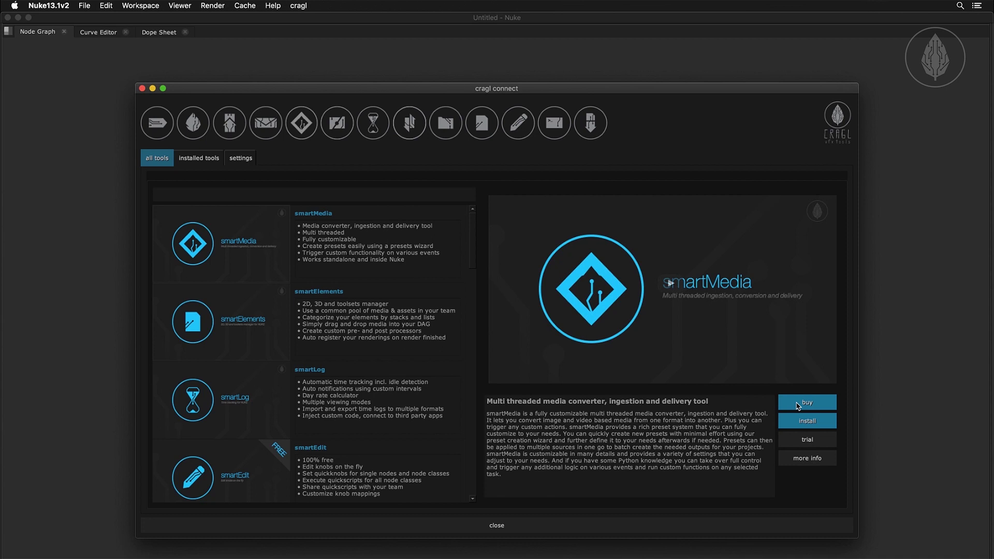
Install smartMedia using a pasted install code, activating it and accepting the license agreement
left_click(792, 422)
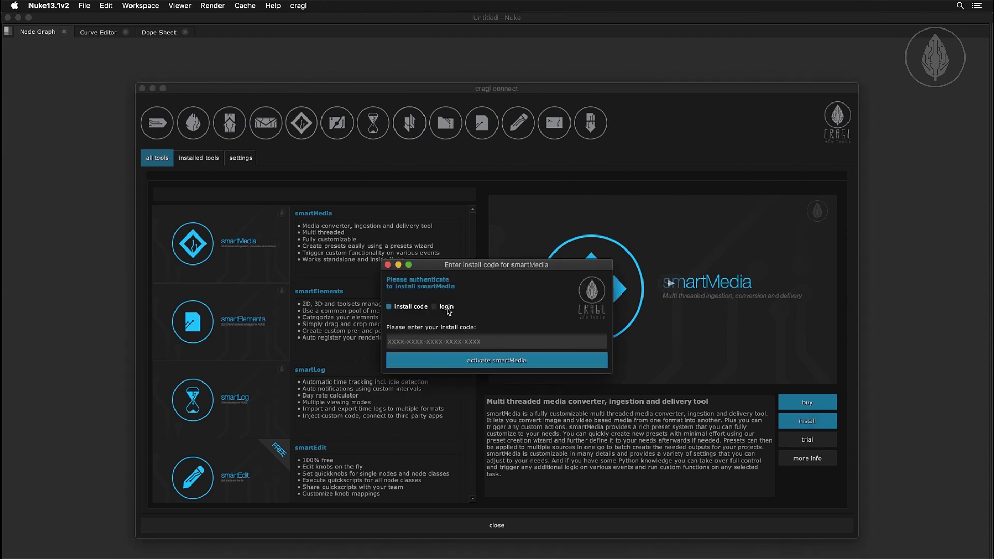
left_click(447, 308)
left_click(412, 311)
left_click(436, 340)
key("super+v")
left_click(450, 359)
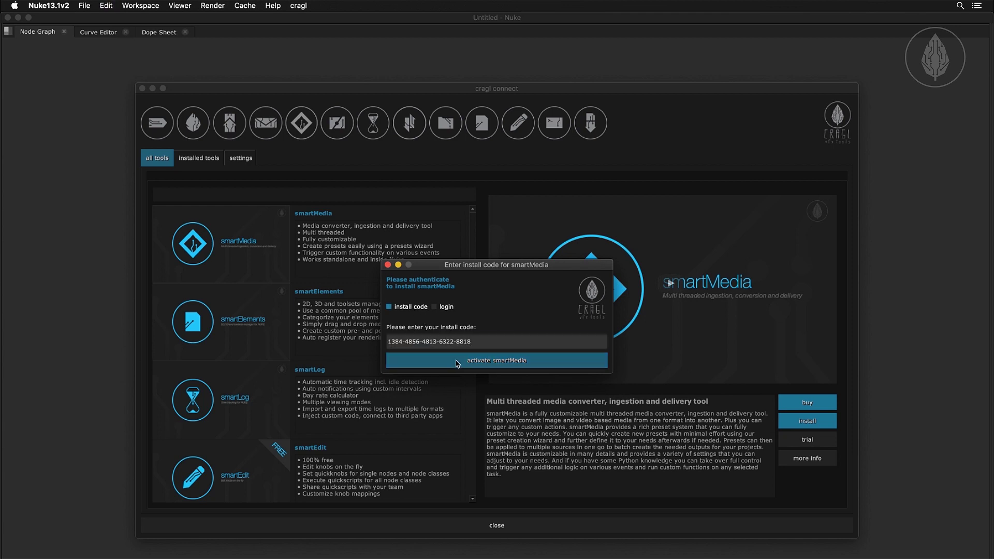
left_click(368, 389)
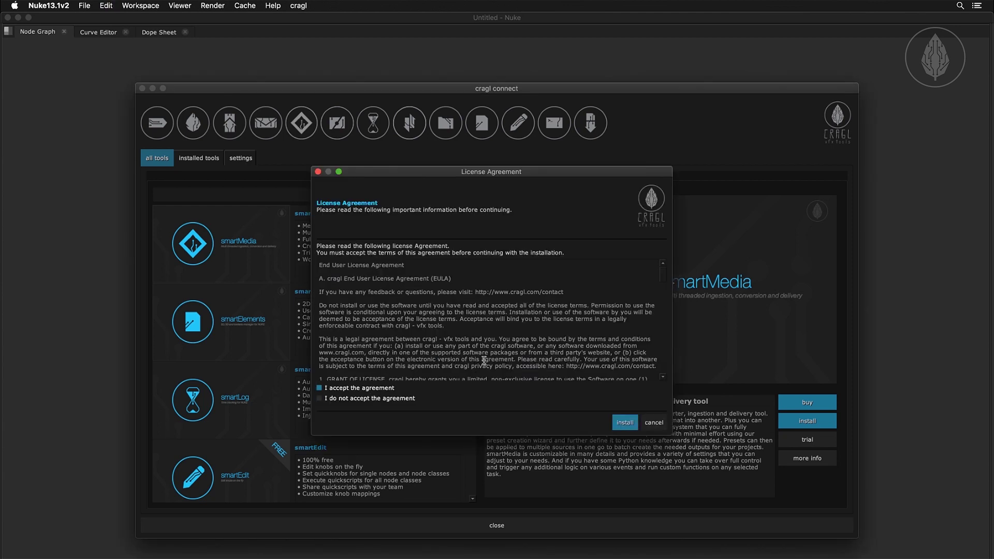
left_click(625, 424)
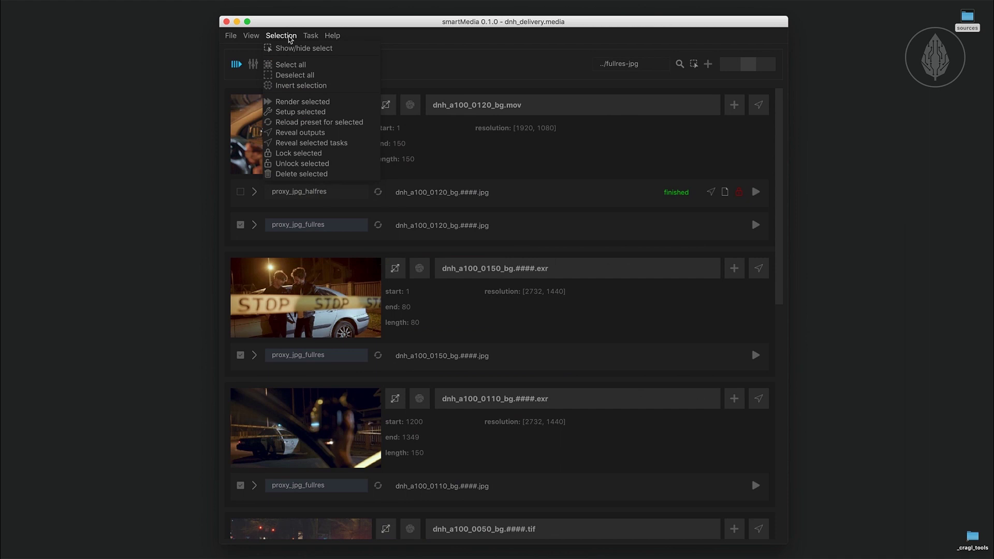
Render the selected proxy_jpg_fullres tasks with Selection > Render selected
left_click(302, 101)
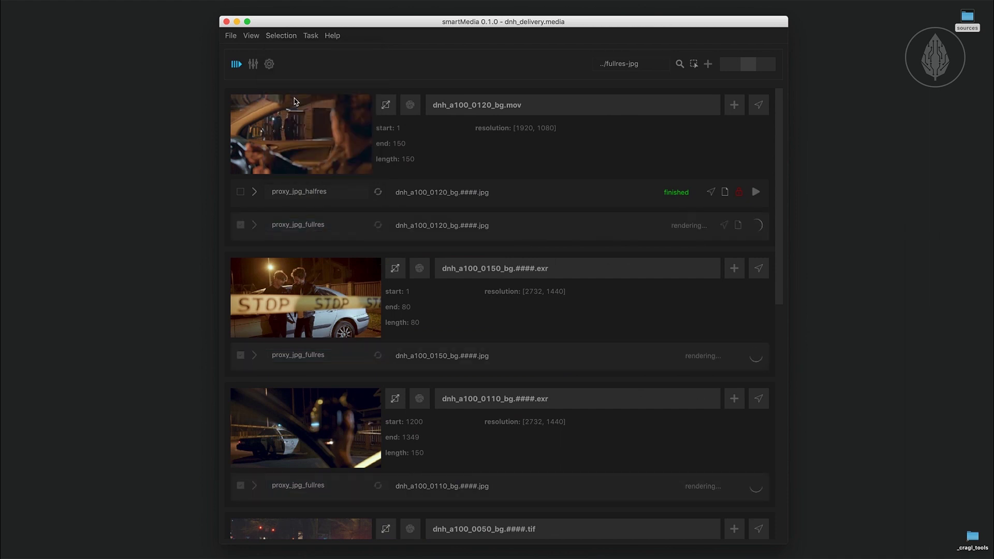